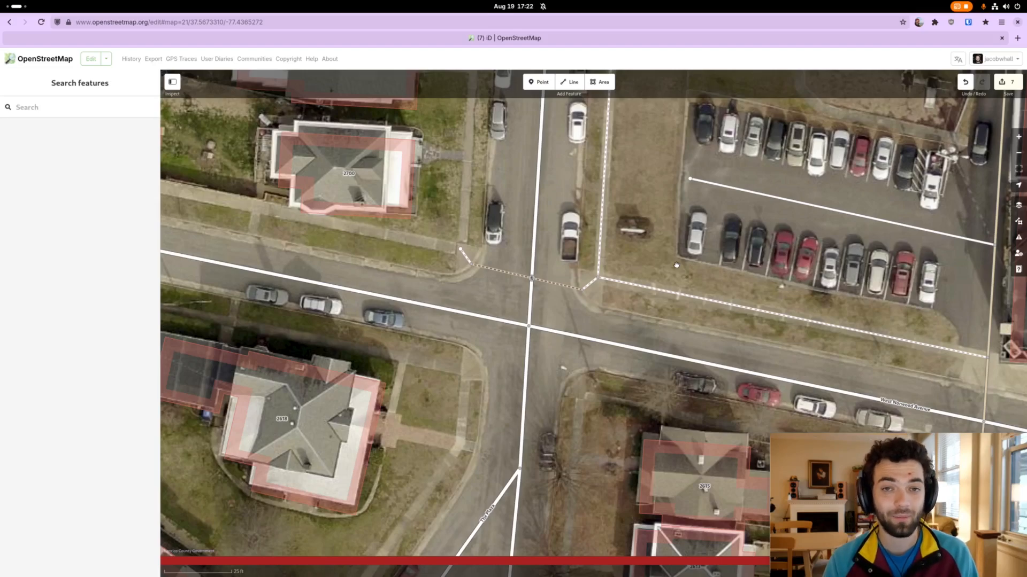
Inspect the unmarked crossing on the northern arm of the intersection and the point where its western end meets the sidewalk.
drag(676, 264, 690, 254)
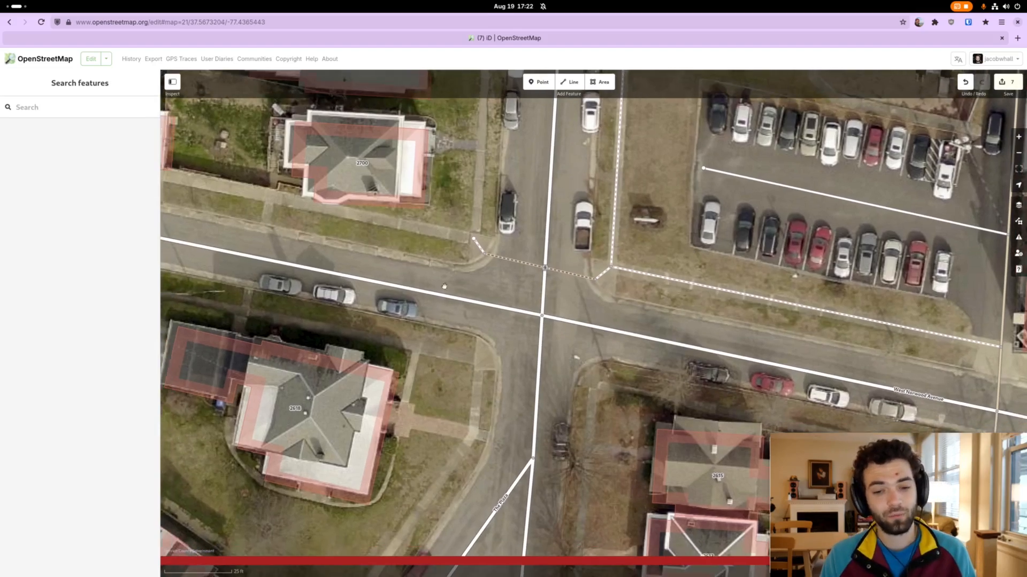
click(560, 276)
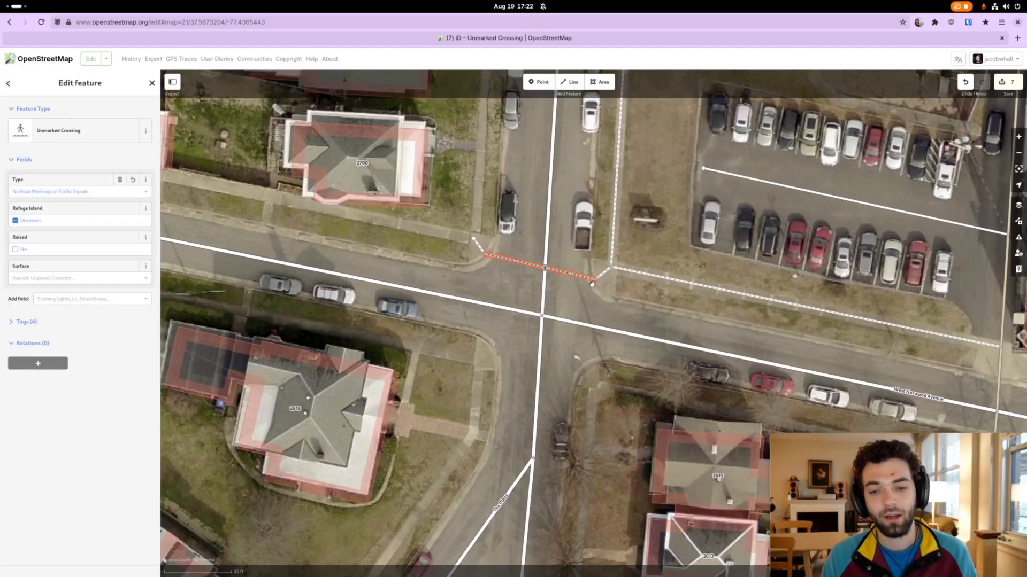
click(580, 294)
mouse_move(598, 300)
mouse_down()
mouse_move(579, 302)
mouse_move(573, 285)
mouse_move(577, 299)
mouse_up()
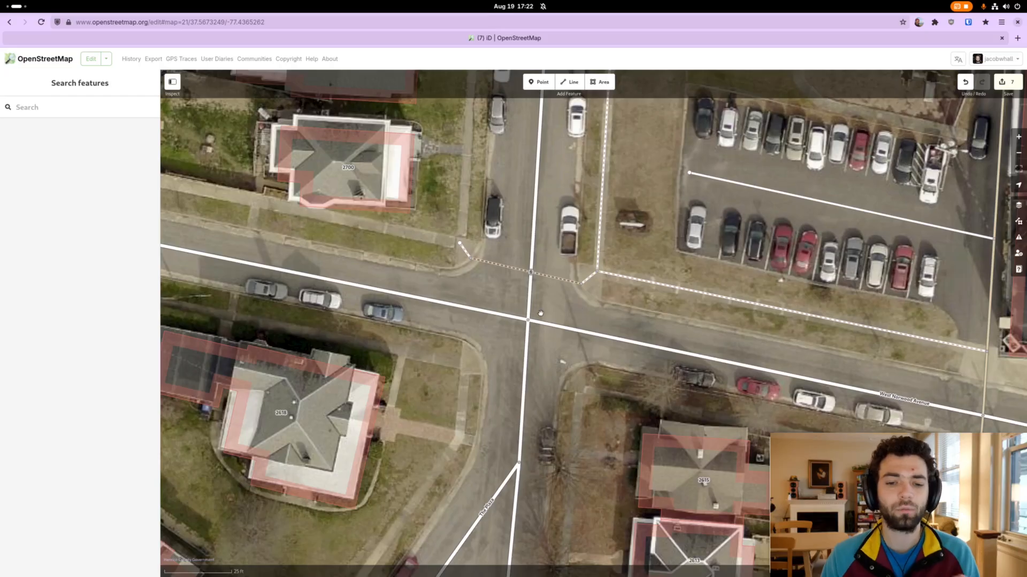
drag(556, 305, 557, 296)
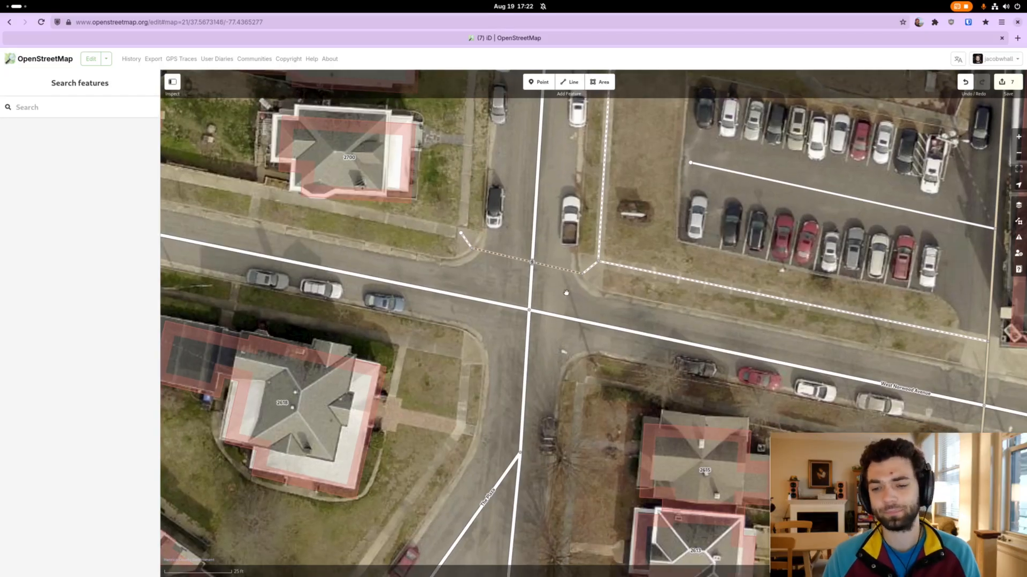
click(583, 276)
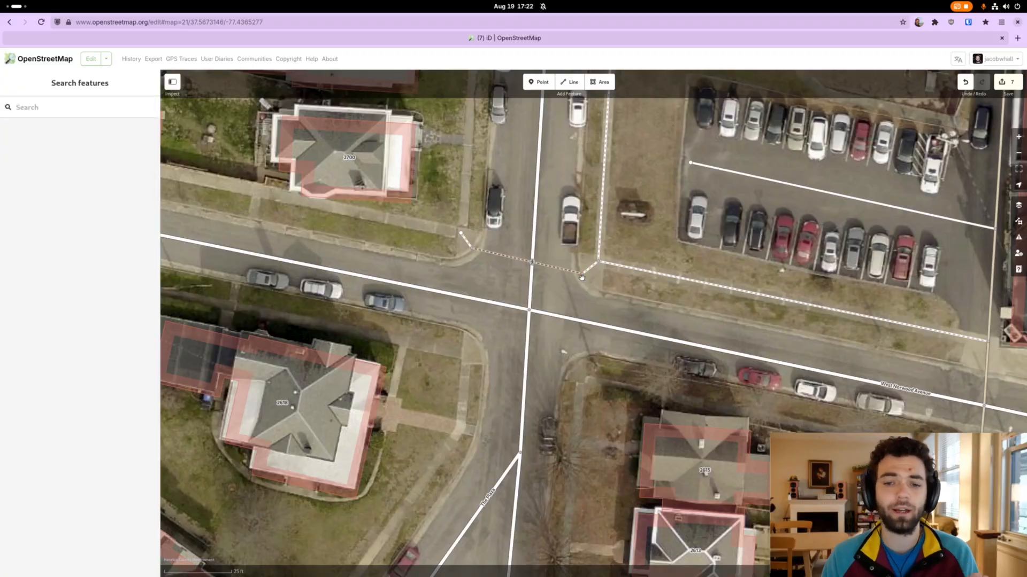
drag(581, 279, 581, 286)
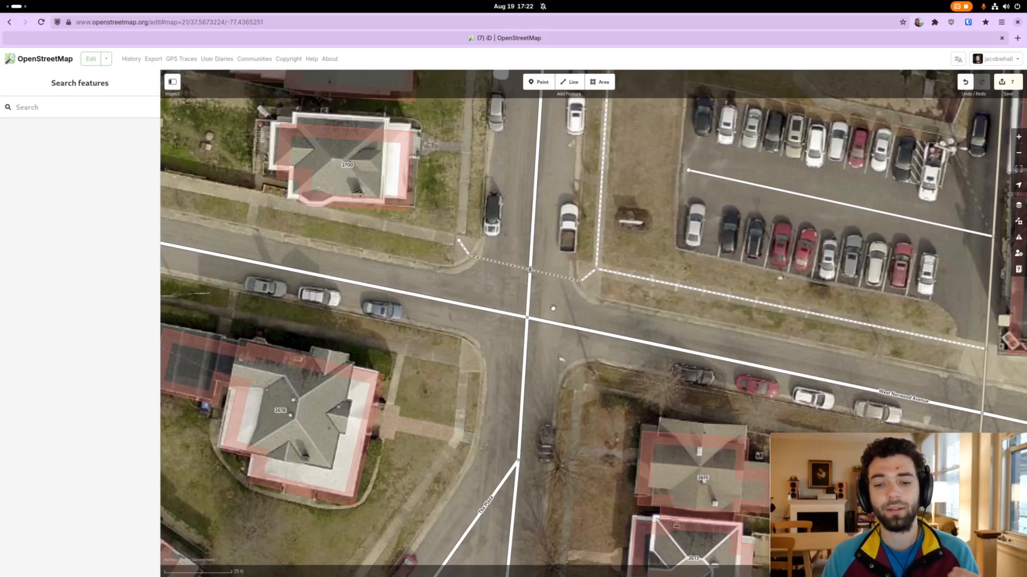
drag(553, 308, 556, 307)
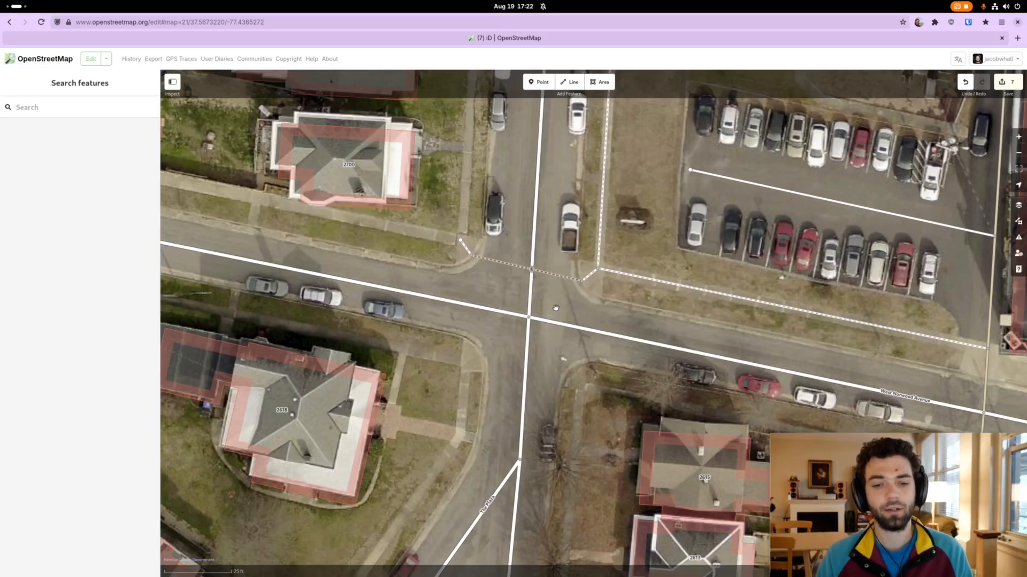
drag(556, 308, 496, 283)
click(463, 248)
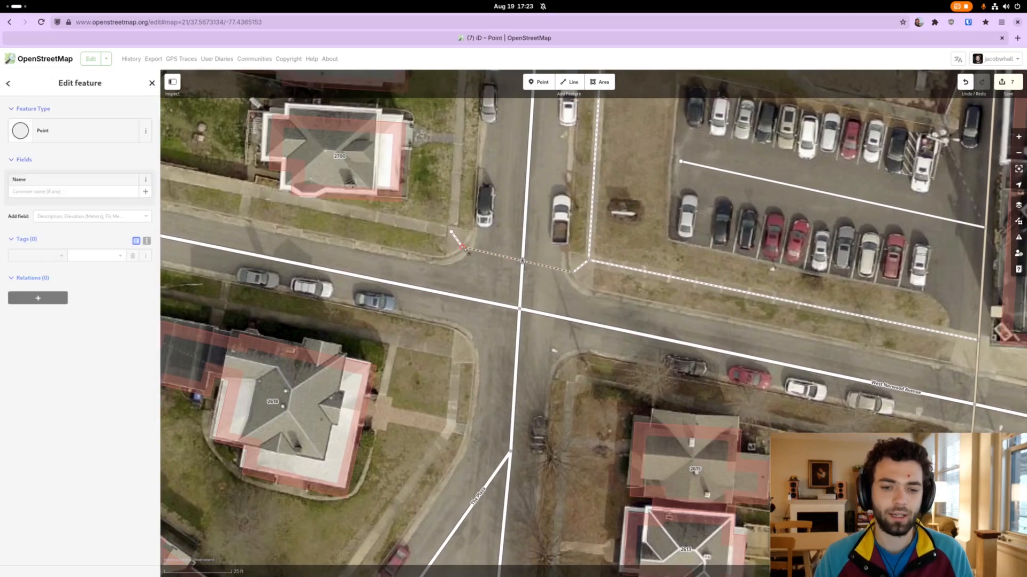
click(562, 285)
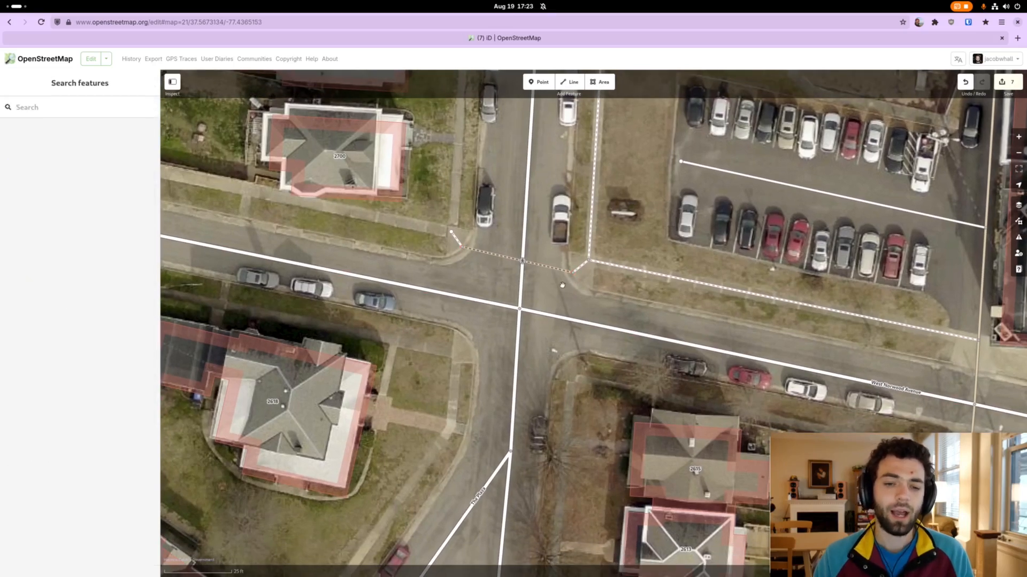
drag(562, 285, 565, 292)
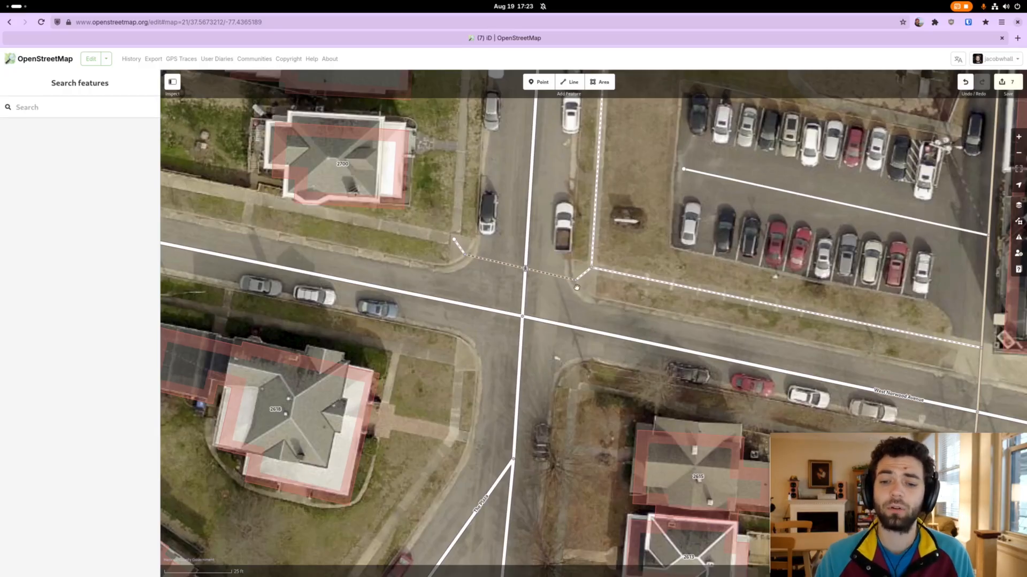
drag(579, 296, 581, 292)
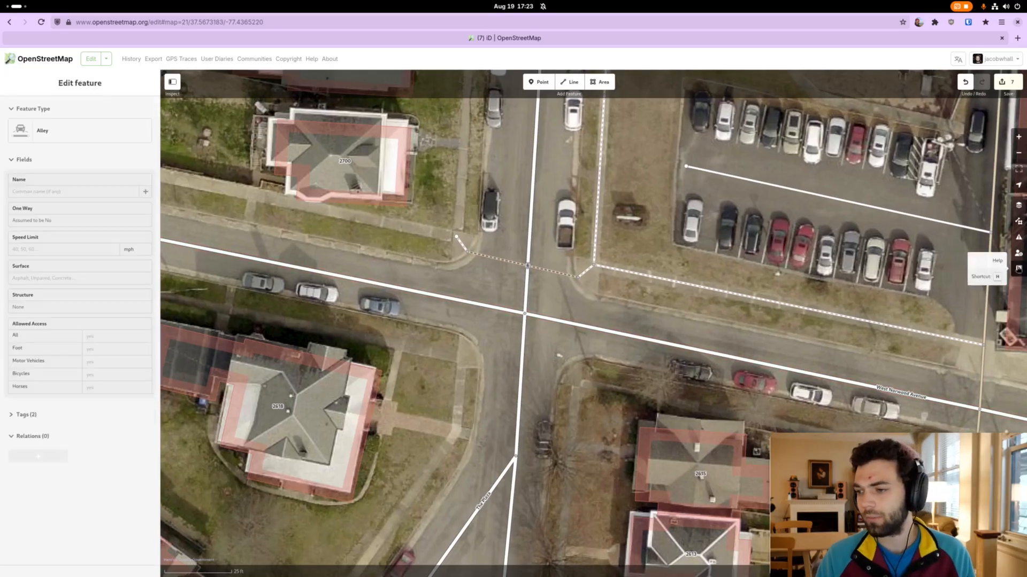
Turn on the Bing Streetside photo overlay for the map.
click(1024, 228)
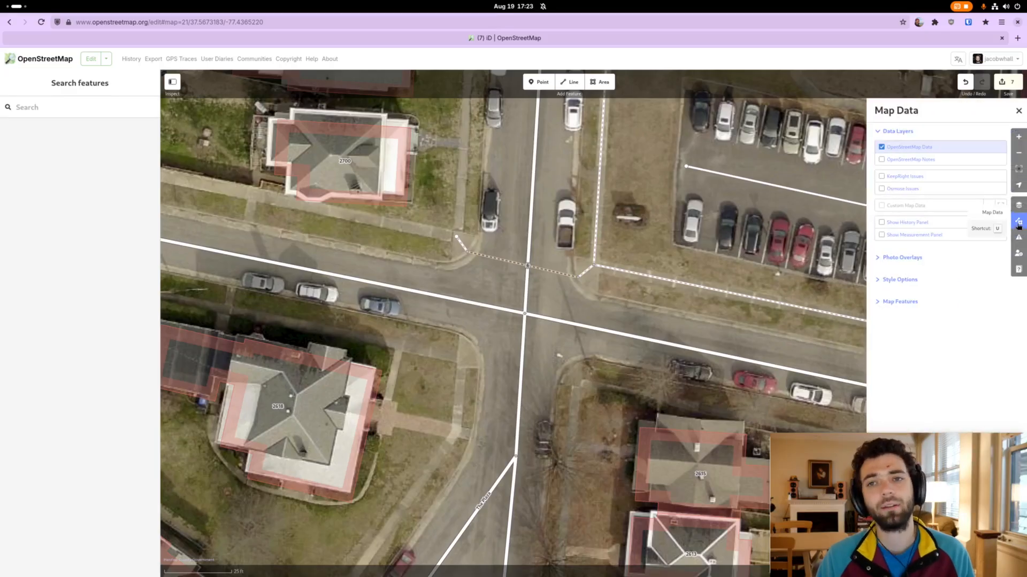
click(917, 259)
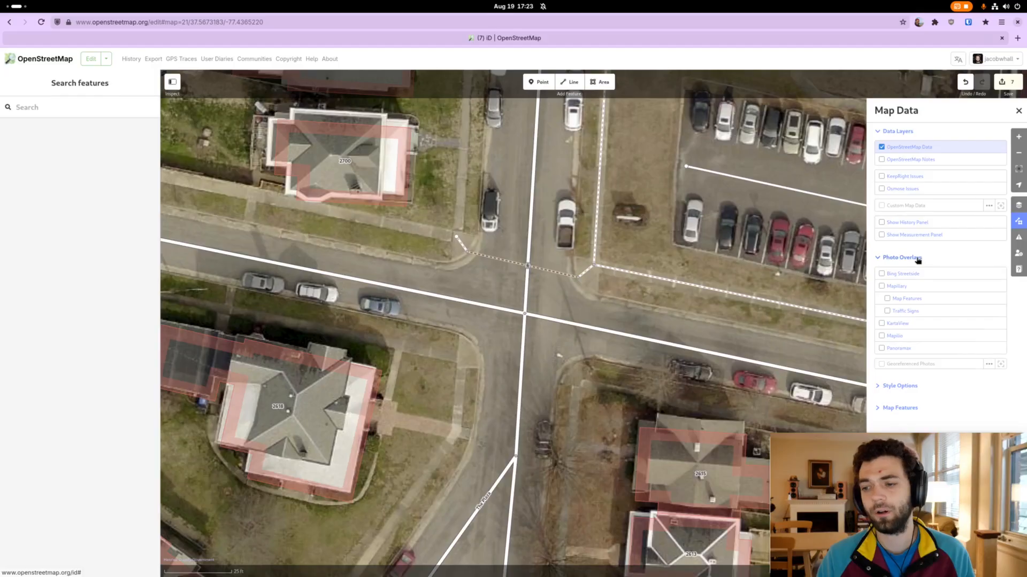
click(912, 274)
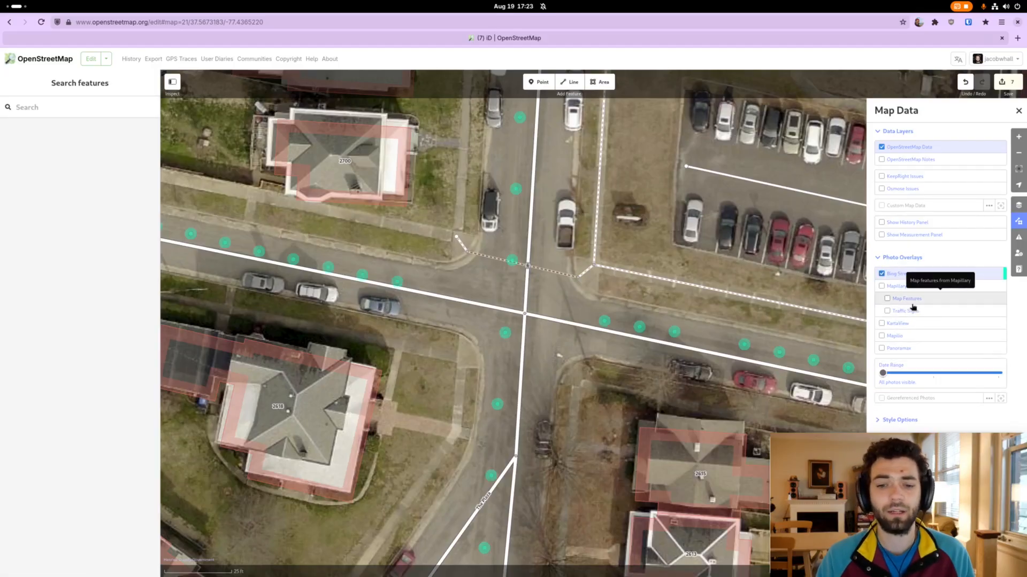
click(1018, 110)
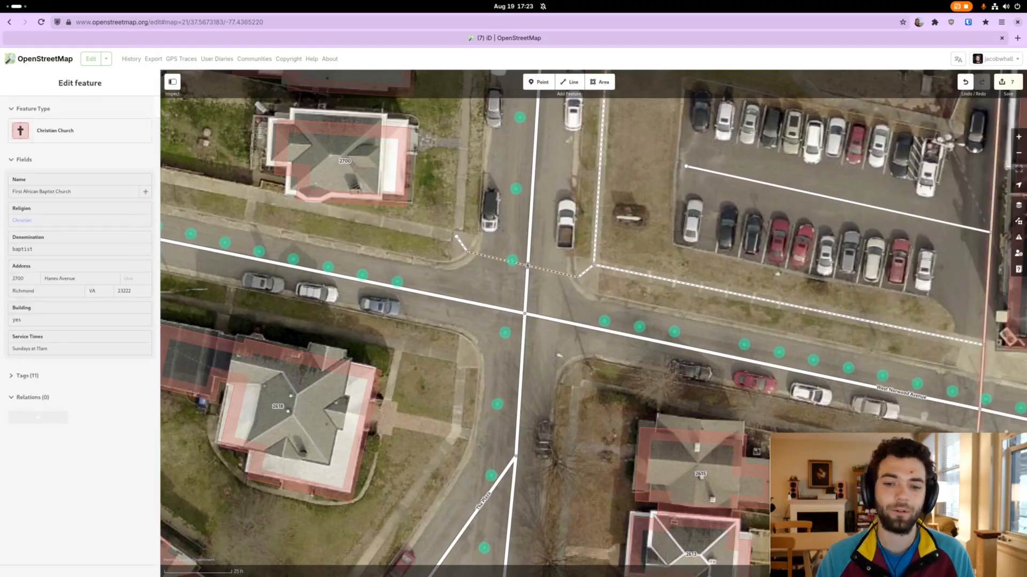
Open the Streetside photo just southwest of the intersection's centre and enlarge the photo viewer.
click(505, 333)
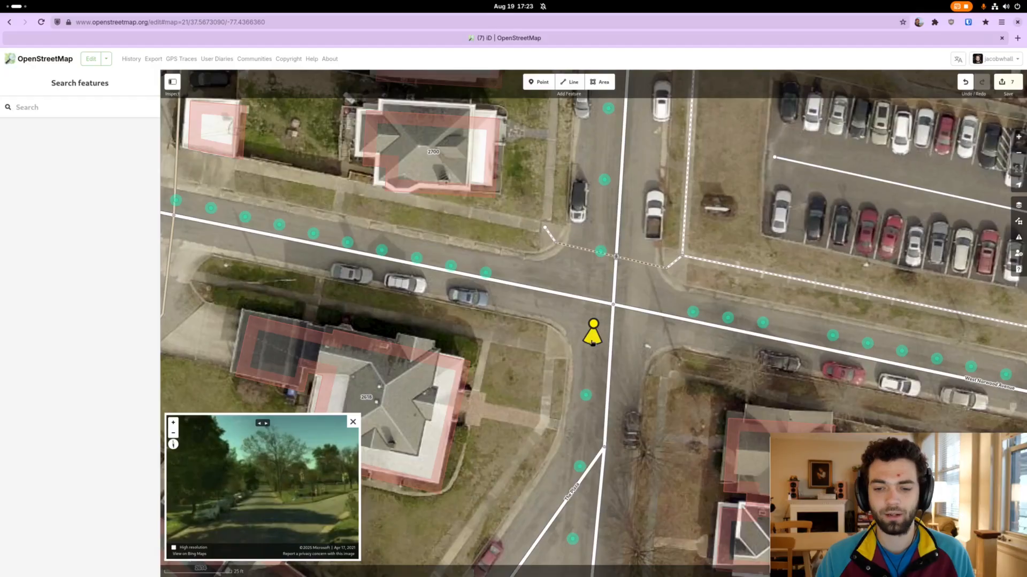
drag(307, 475, 216, 470)
drag(360, 414, 529, 324)
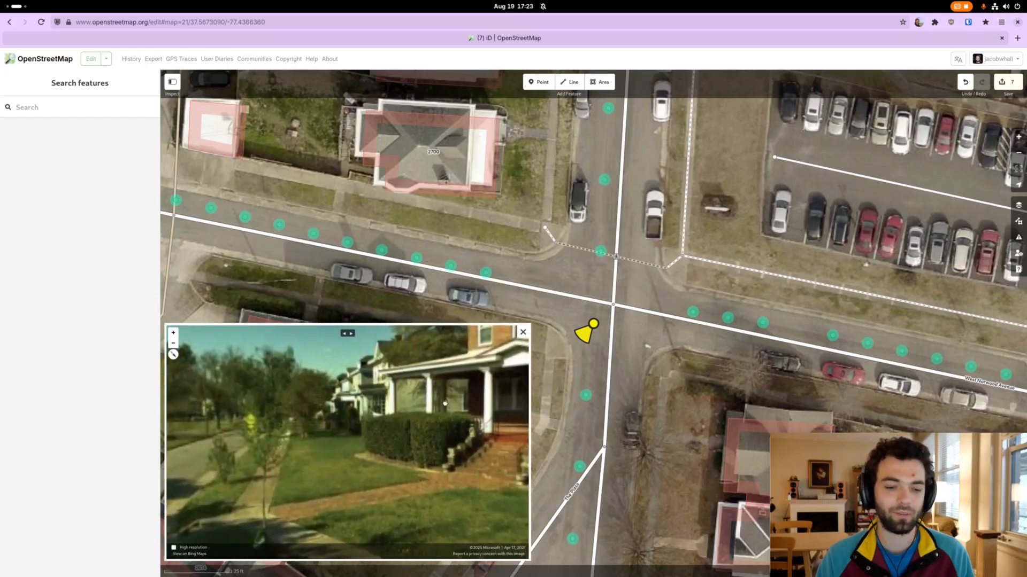
Look around the street-level photo and examine the curb where the sidewalk meets the road at the intersection's northeast corner.
drag(445, 403, 332, 416)
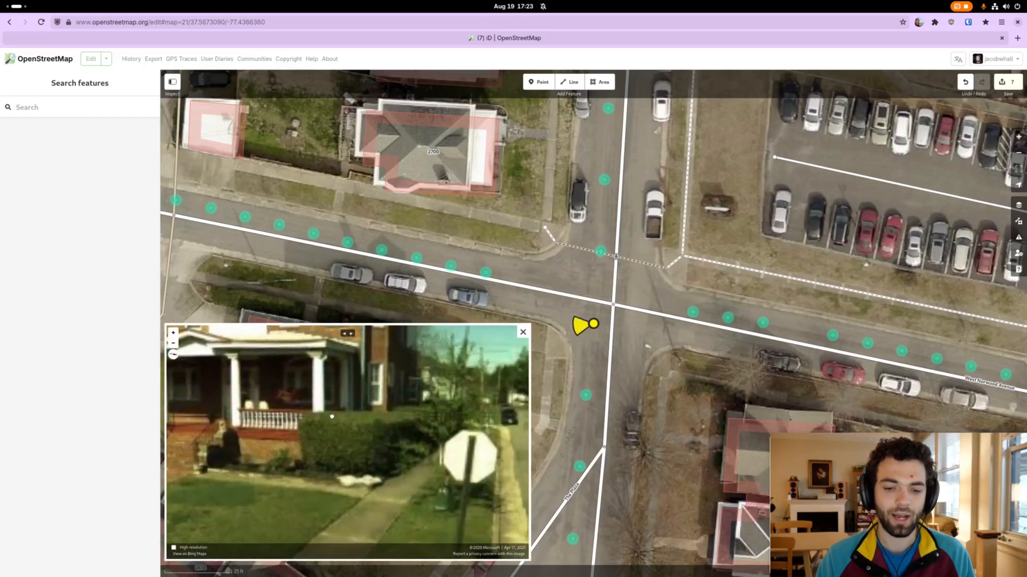
scroll(331, 416, down, 5)
drag(498, 457, 322, 438)
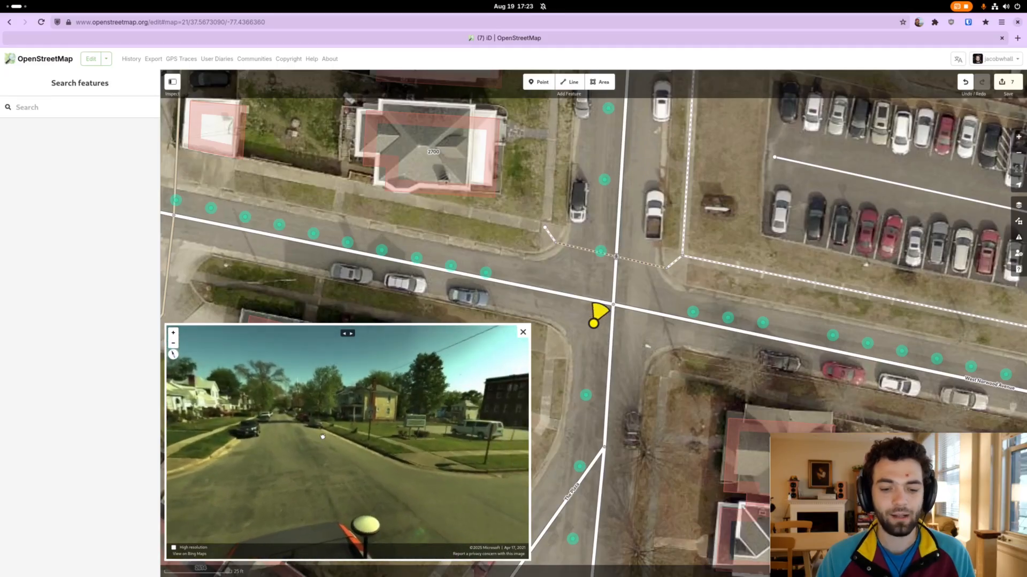
mouse_move(422, 436)
mouse_down()
mouse_move(284, 432)
mouse_move(478, 432)
mouse_move(419, 431)
mouse_move(435, 431)
mouse_up()
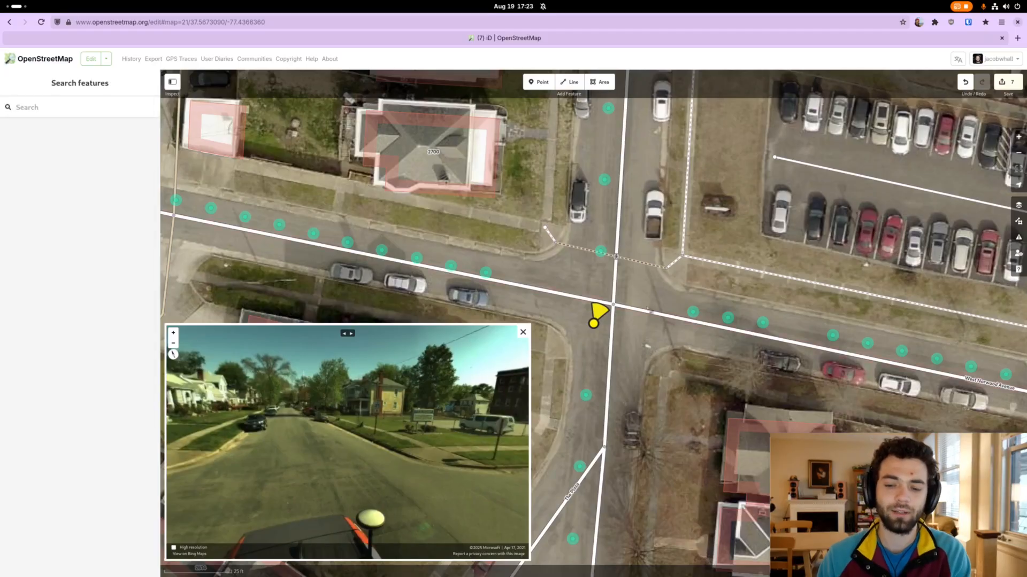
drag(350, 441, 330, 429)
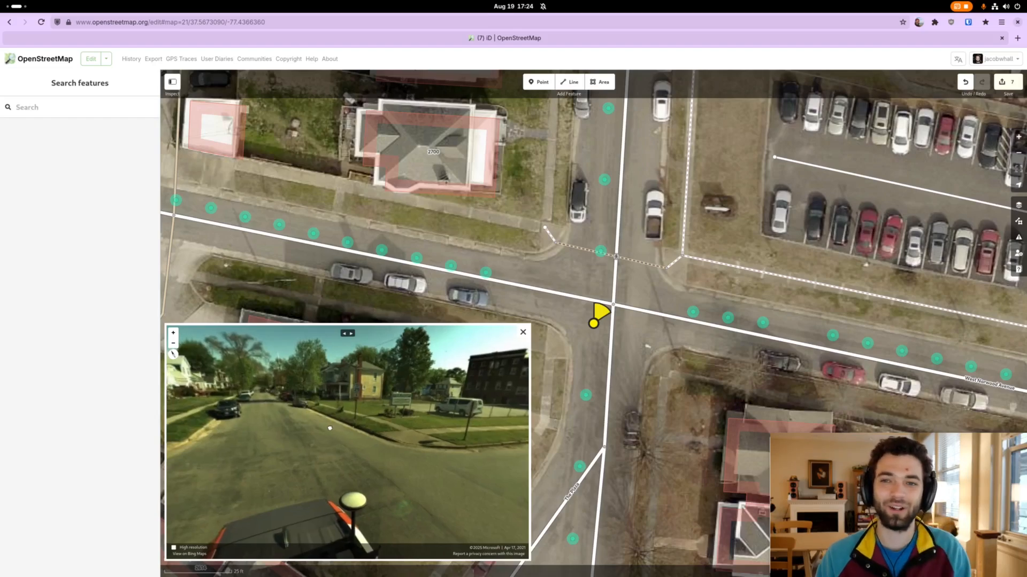
mouse_move(330, 429)
mouse_down()
mouse_move(471, 422)
mouse_move(385, 417)
mouse_move(447, 412)
mouse_move(248, 425)
mouse_move(369, 425)
mouse_move(393, 388)
mouse_move(368, 447)
mouse_move(354, 451)
mouse_move(362, 433)
mouse_move(312, 419)
mouse_up()
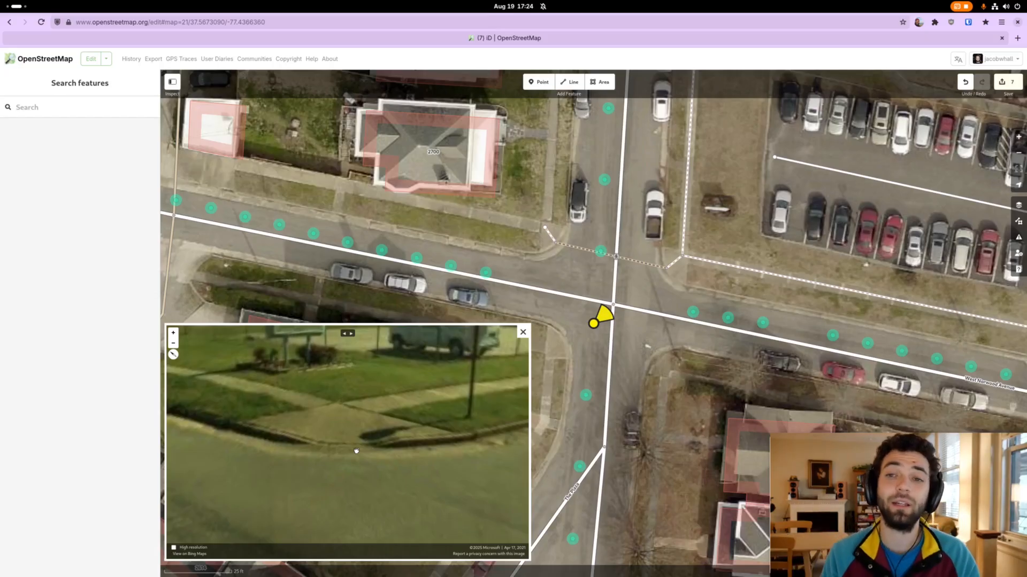
drag(347, 441, 368, 450)
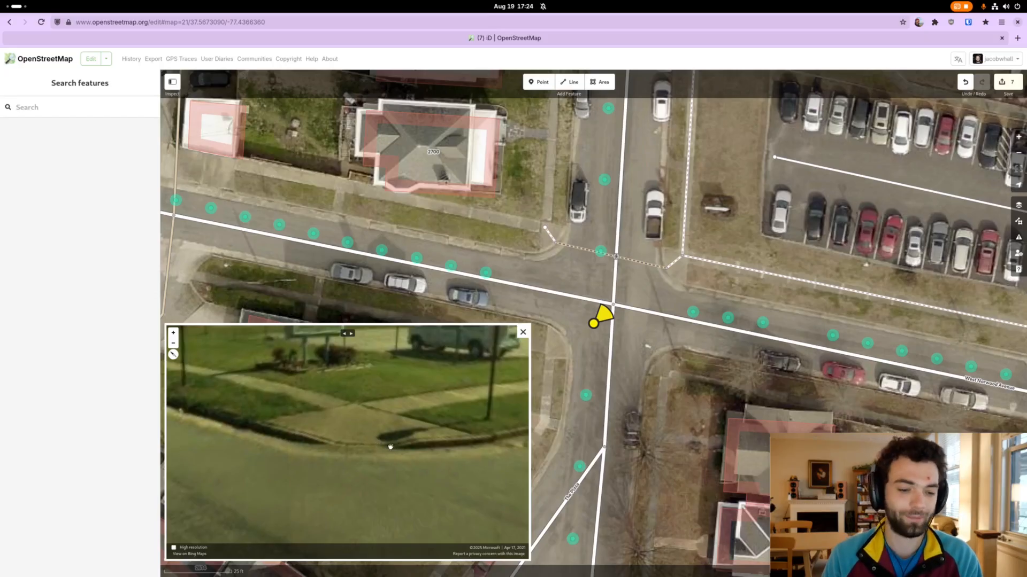
drag(389, 447, 397, 444)
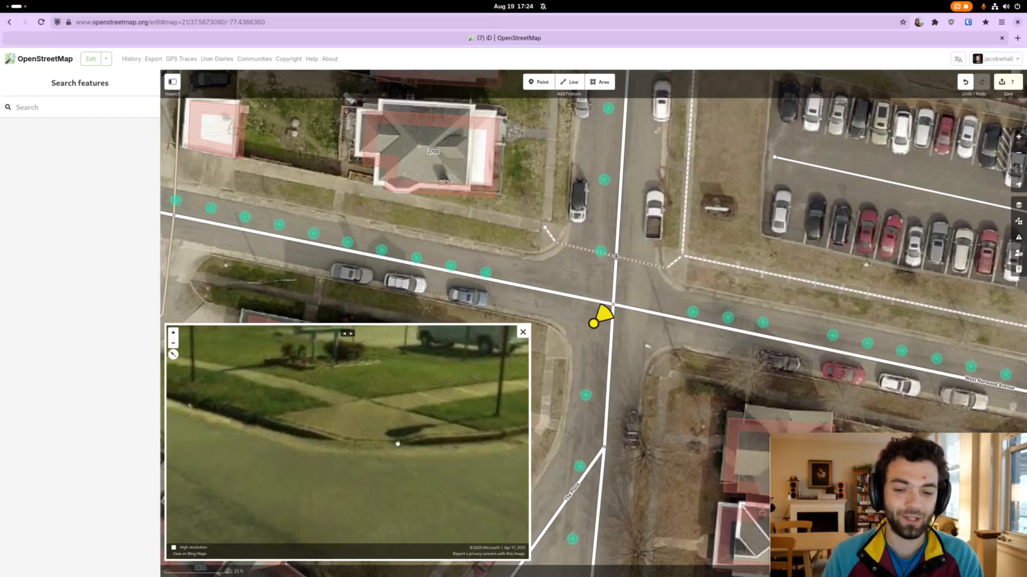
Set the feature type of the point joining the crossing's eastern end to the sidewalk to Lowered Curb.
click(669, 270)
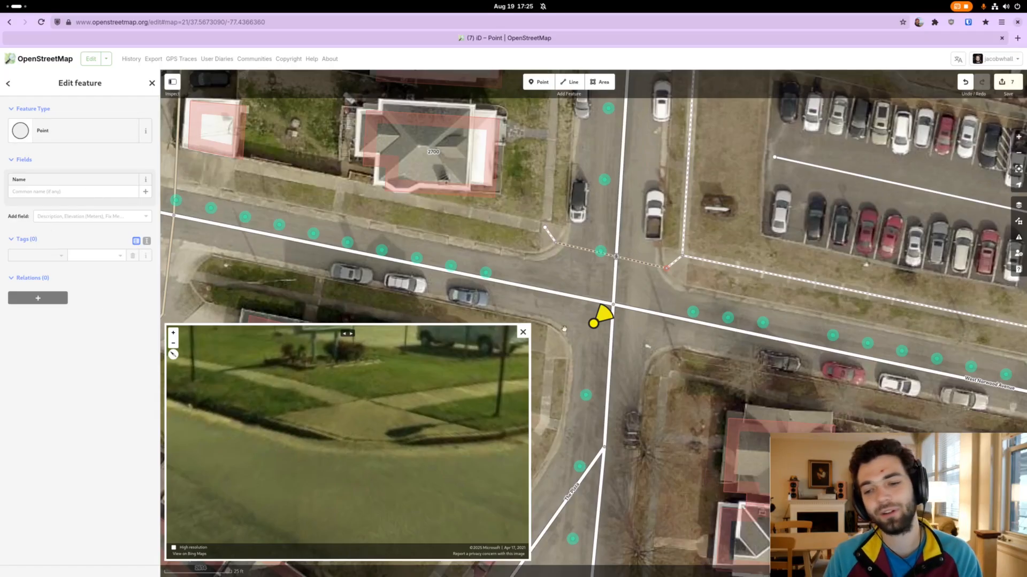
click(652, 266)
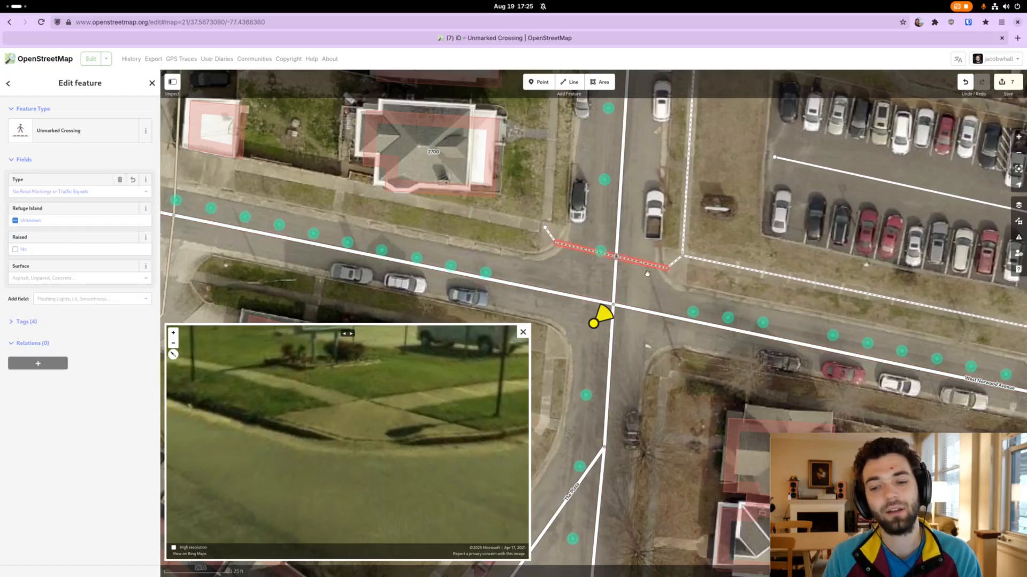
click(677, 265)
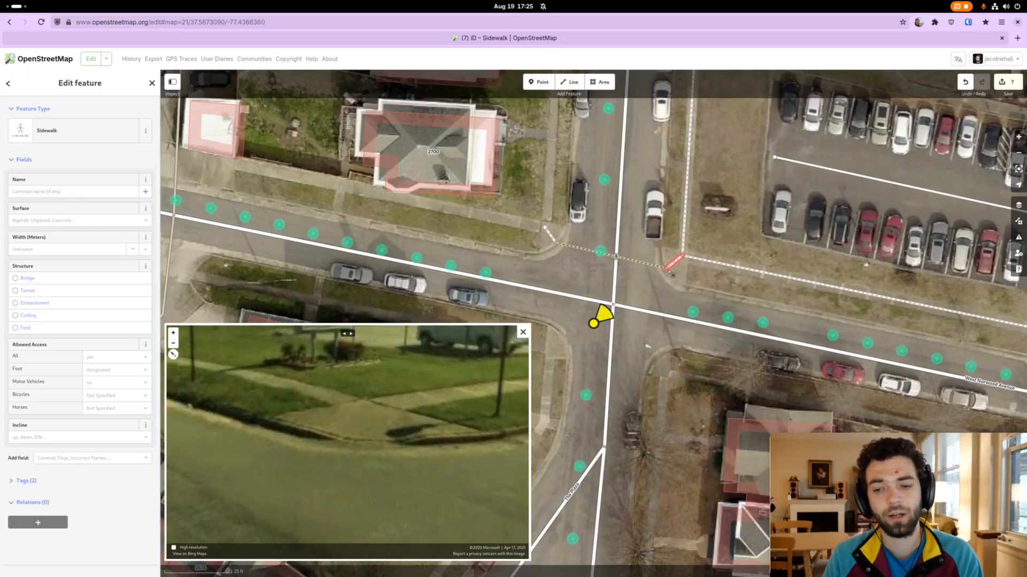
click(668, 268)
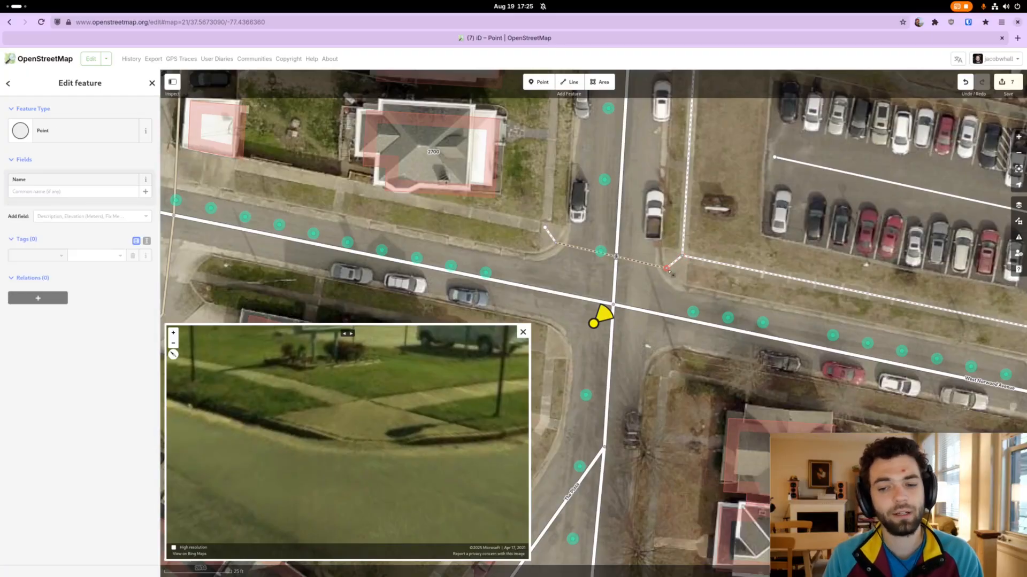
click(69, 129)
text(curb)
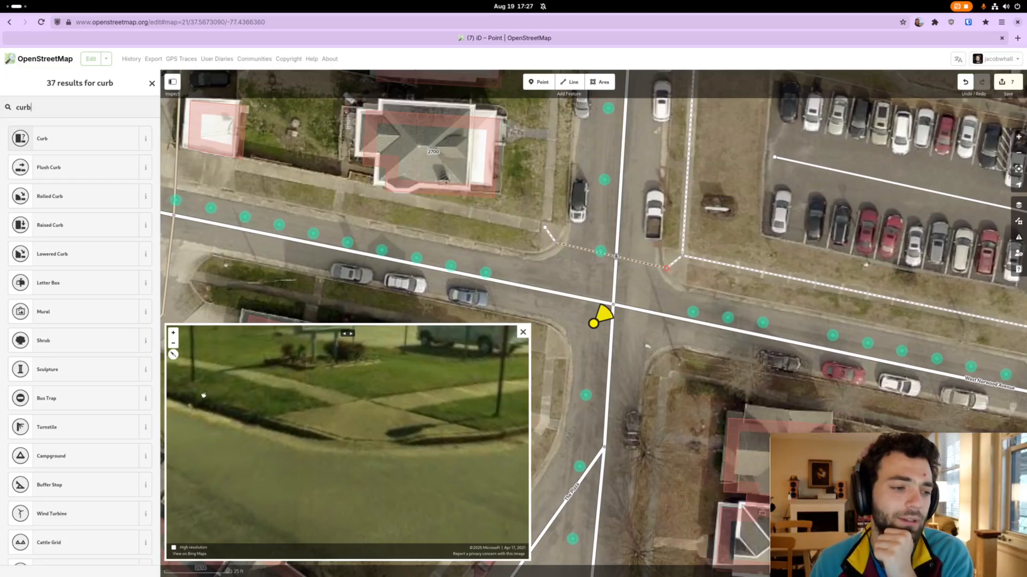
click(78, 263)
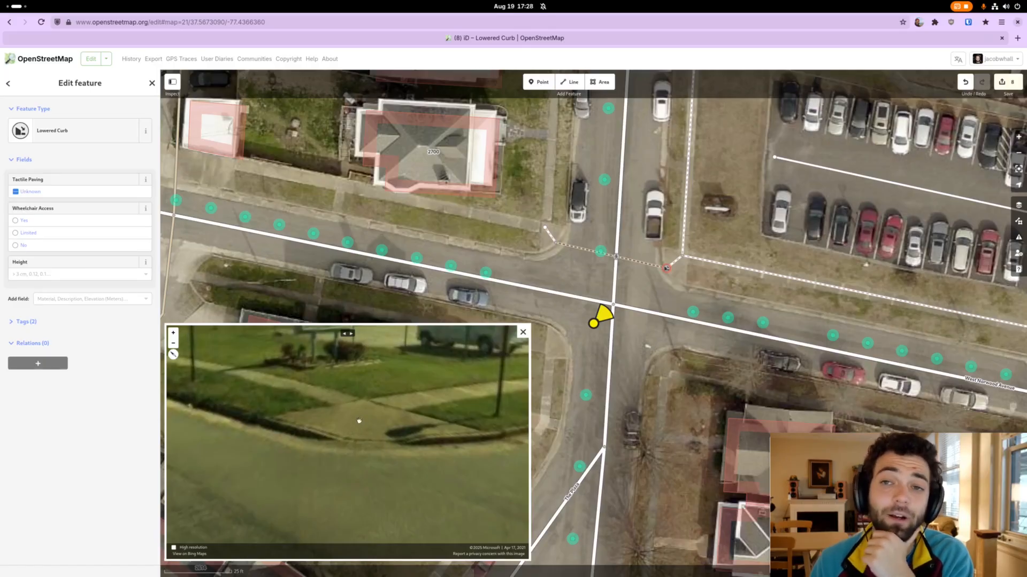
Set Tactile Paving to No for the lowered curb at the crossing's eastern end.
click(32, 192)
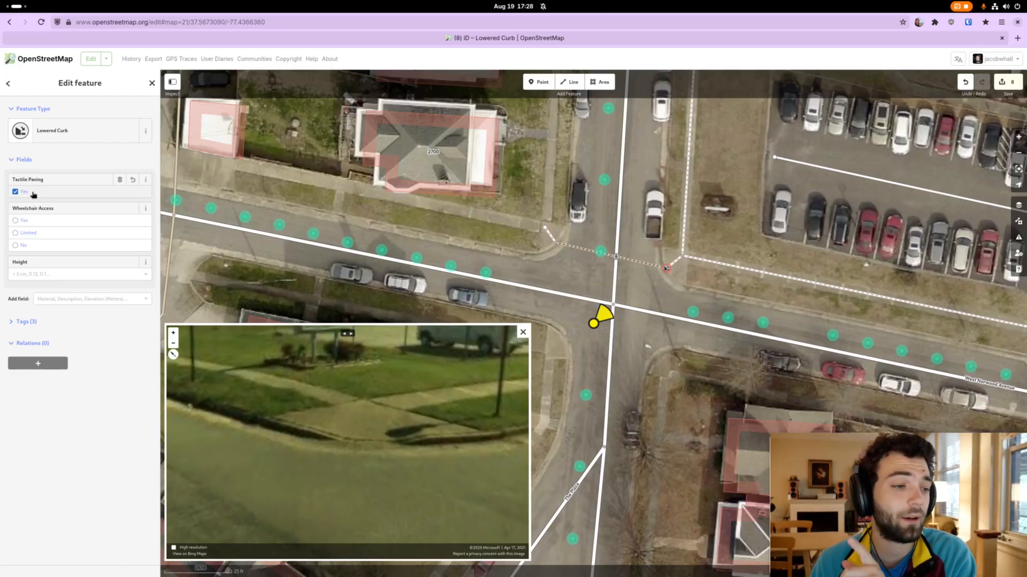
click(24, 195)
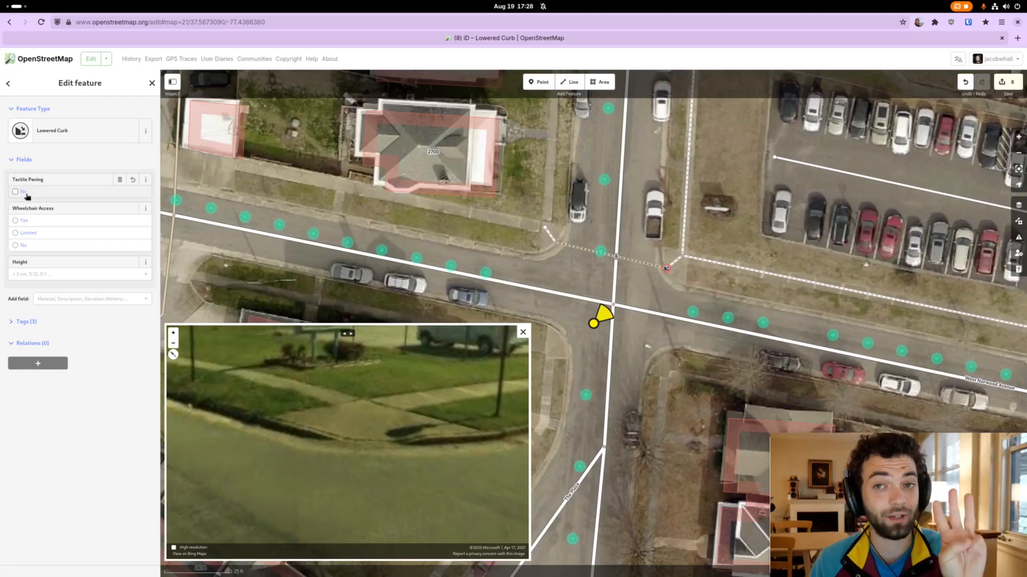
click(26, 198)
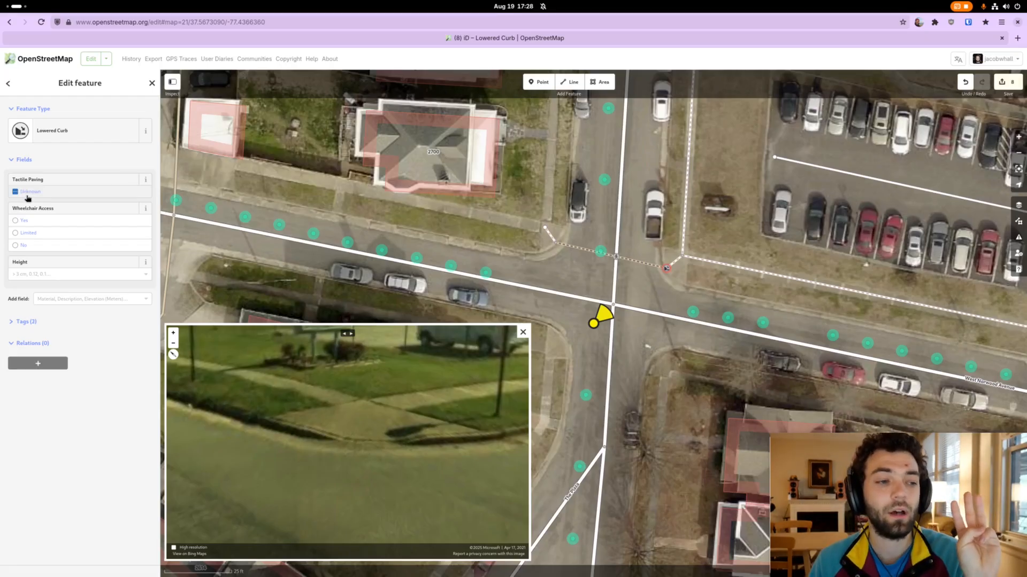
click(30, 193)
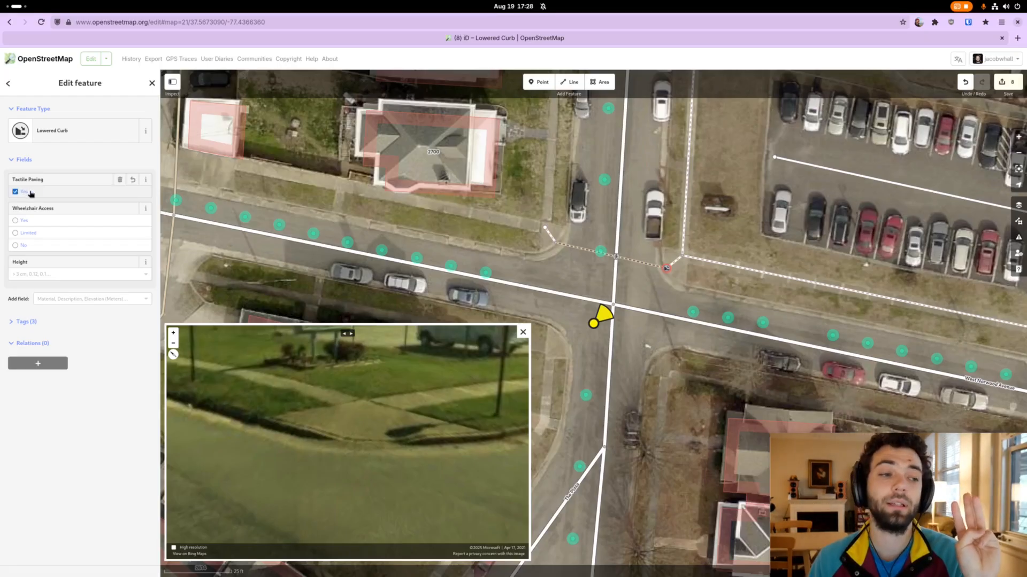
click(41, 194)
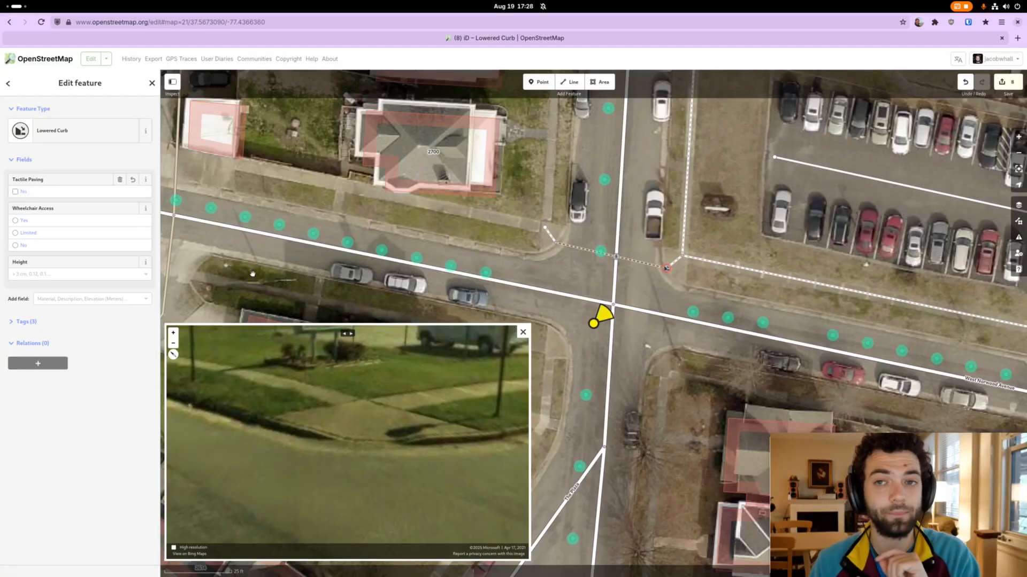
Check the northwest corner's curb in the street-level photo and set the feature type of the point at the crossing's western end to Raised Curb.
drag(306, 422, 470, 416)
drag(332, 425, 378, 419)
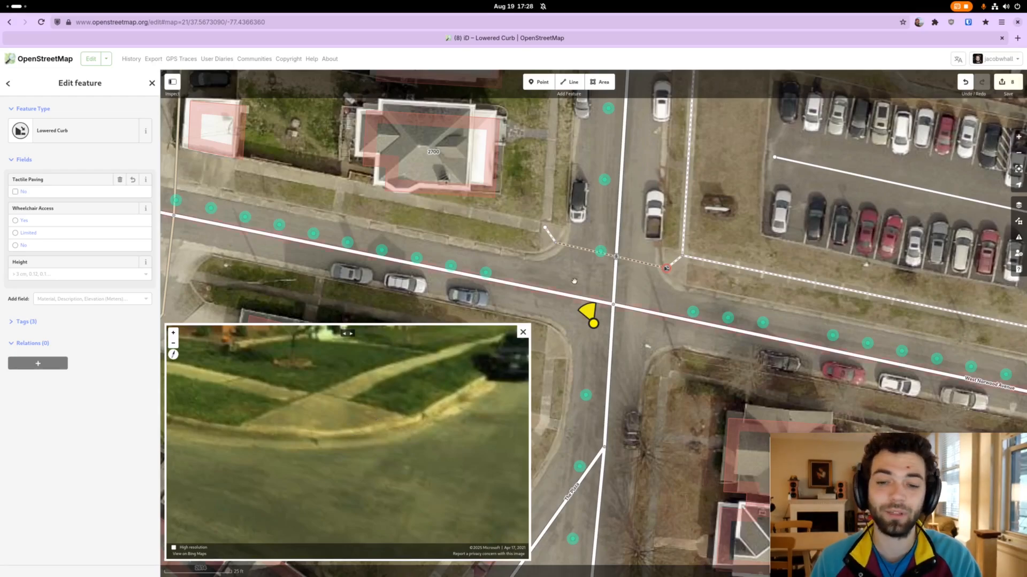
click(556, 244)
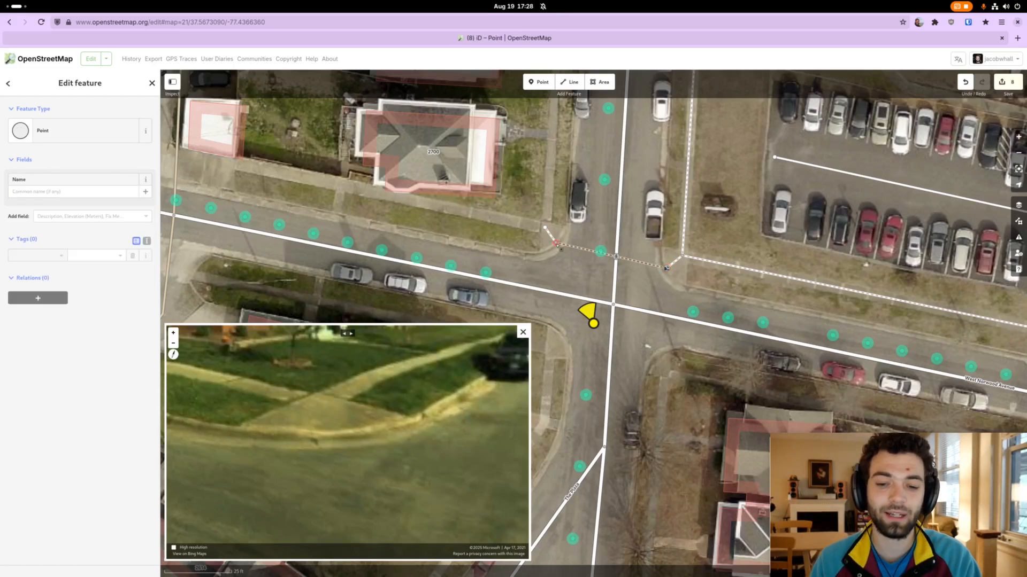
click(86, 134)
text(raised)
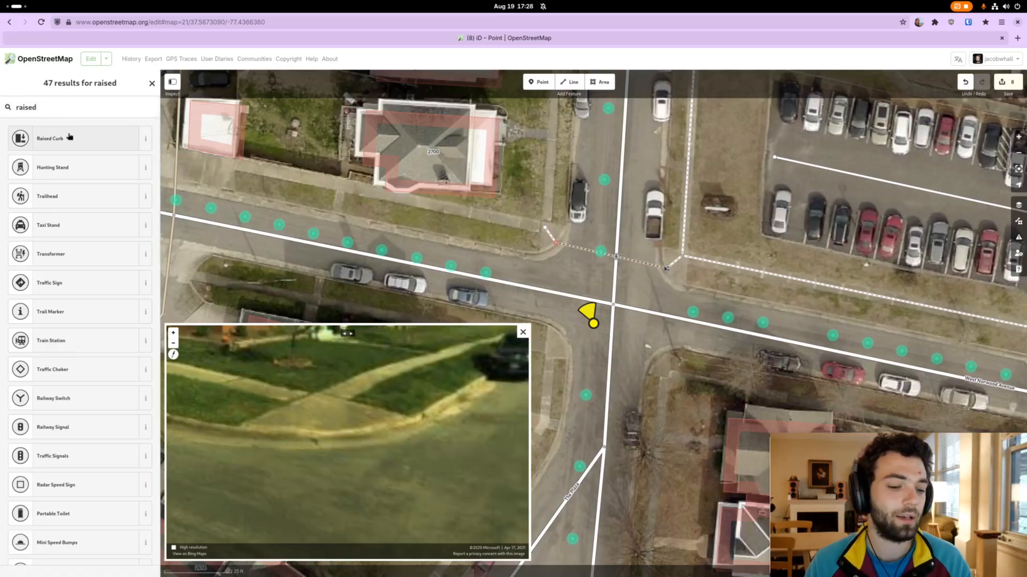
click(69, 137)
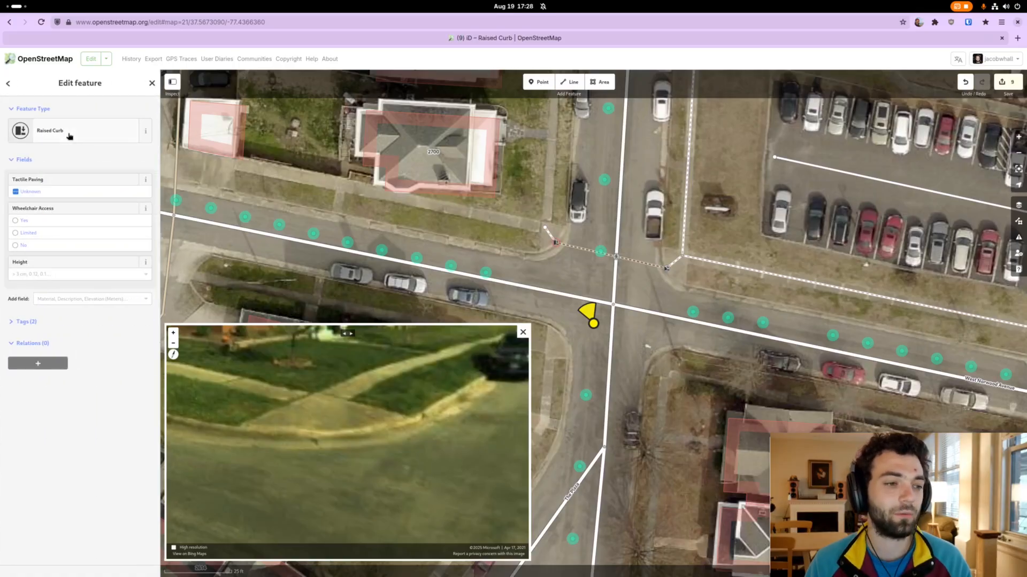
Set Tactile Paving to No for the raised curb at the crossing's western end, and close the street-level photo viewer.
click(98, 198)
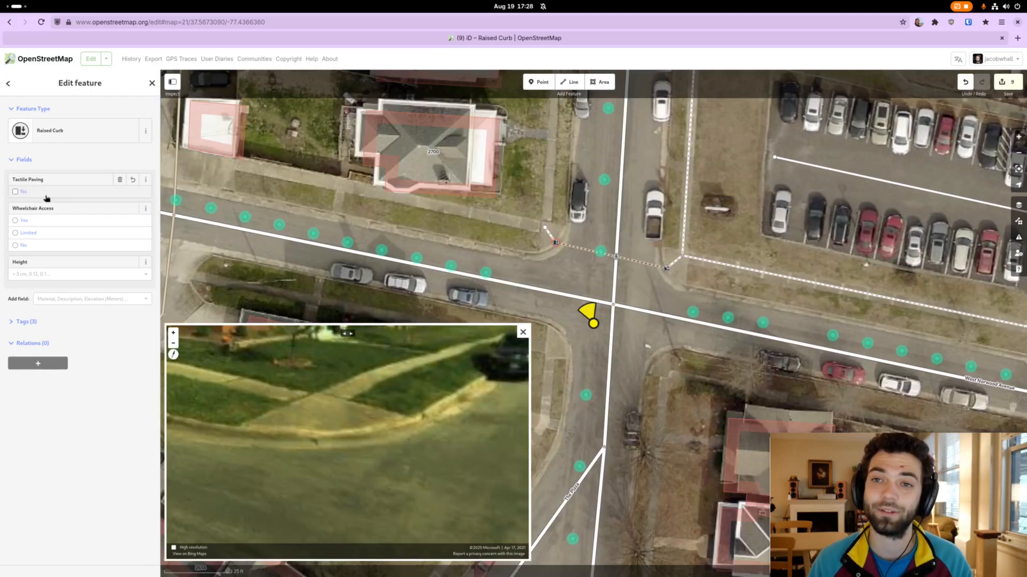
click(532, 313)
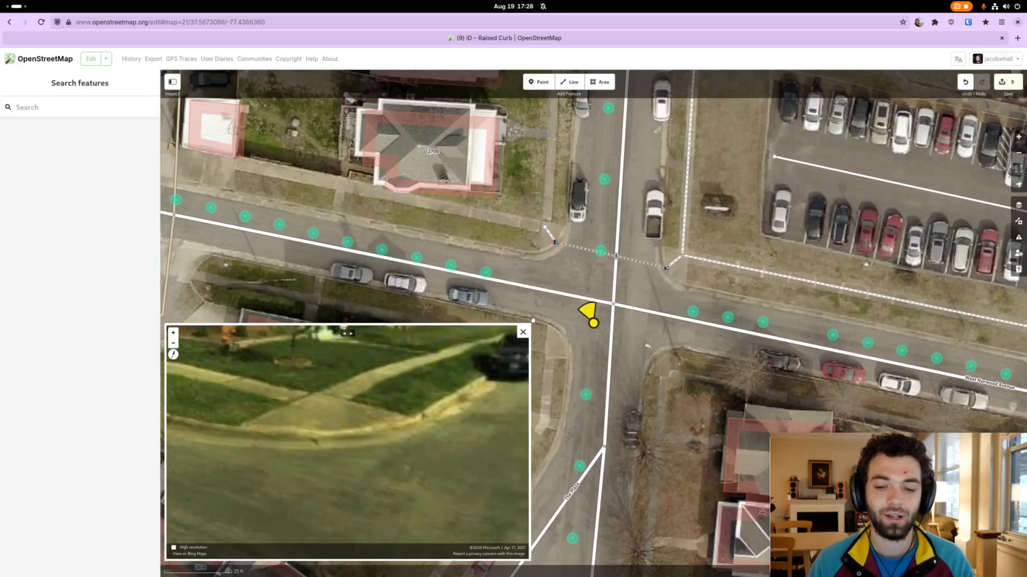
click(523, 333)
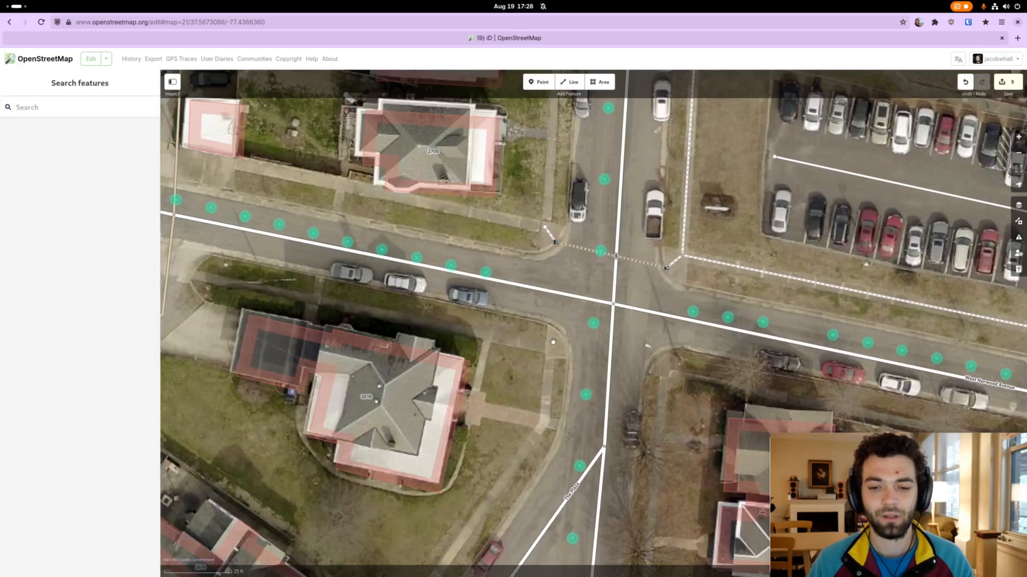
scroll(586, 332, right, 3)
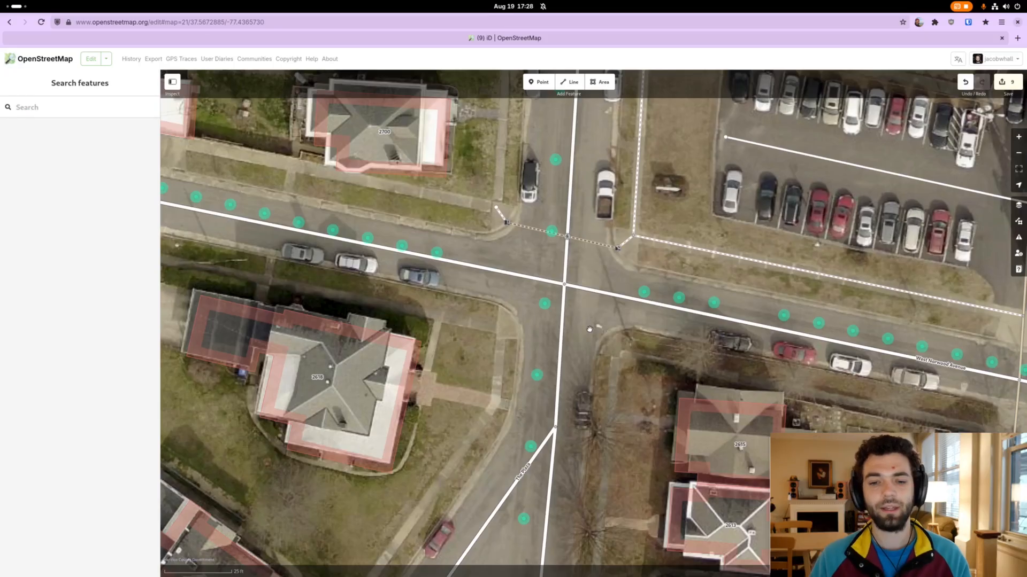